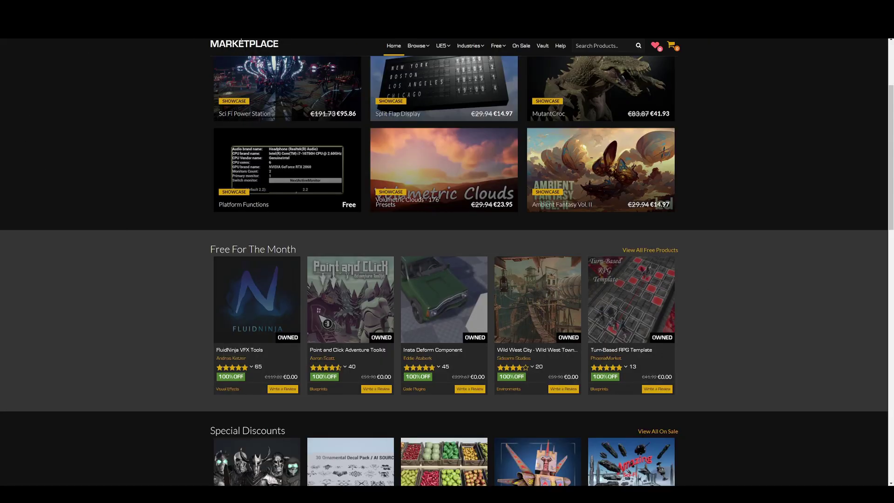
Open the marketplace's Free For The Month products and bring up the FluidNinja VFX Tools product page.
{"action": "mouse_move", "coordinate": [497, 47]}
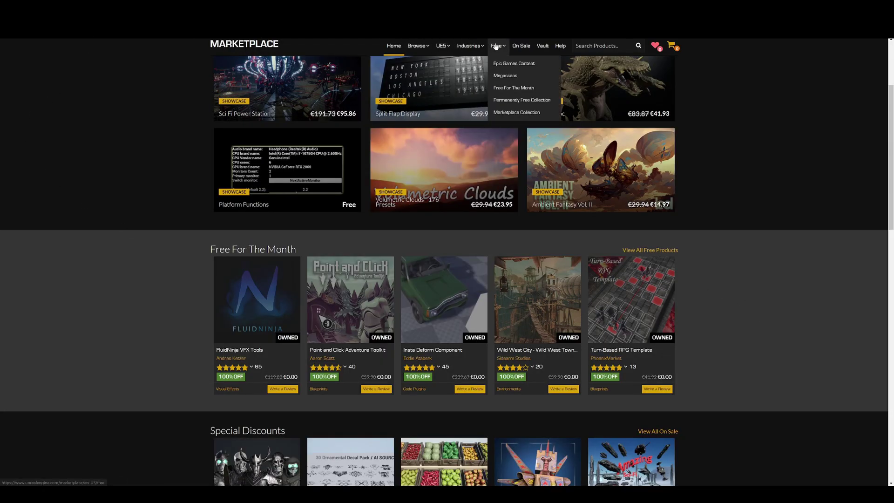
{"action": "left_click", "coordinate": [518, 90]}
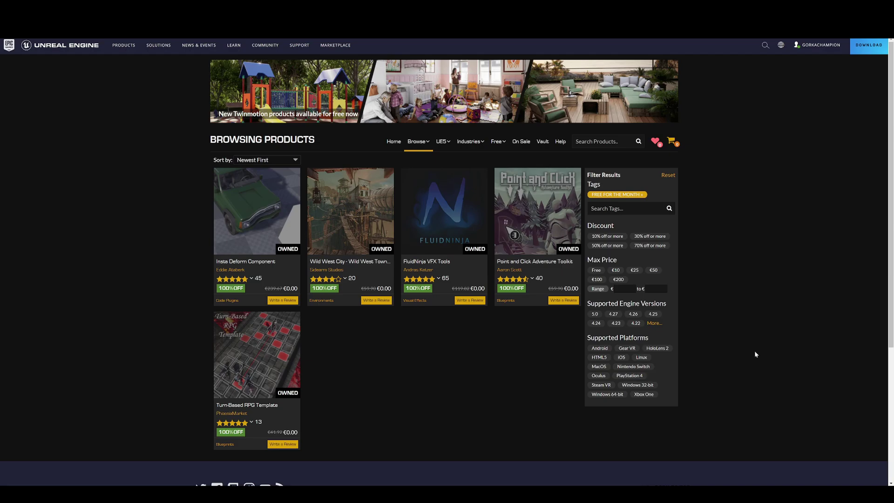
{"action": "key", "text": "ctrl+Tab"}
{"action": "left_click", "coordinate": [405, 279]}
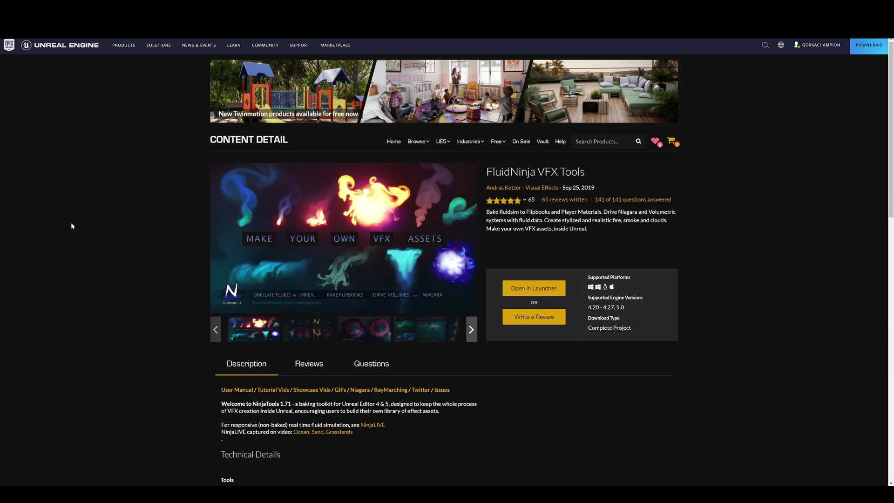
Browse the preview images in the FluidNinja VFX Tools product gallery.
{"action": "left_click", "coordinate": [310, 331]}
{"action": "left_click", "coordinate": [365, 329]}
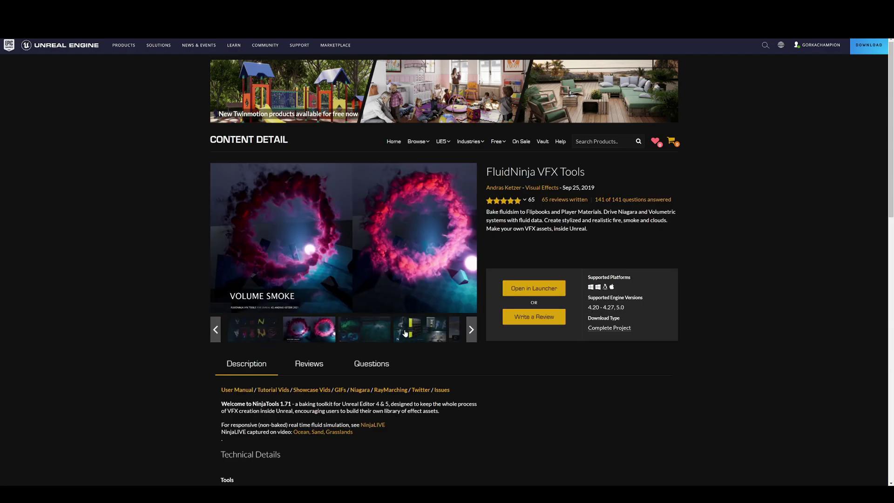
{"action": "left_click", "coordinate": [367, 333]}
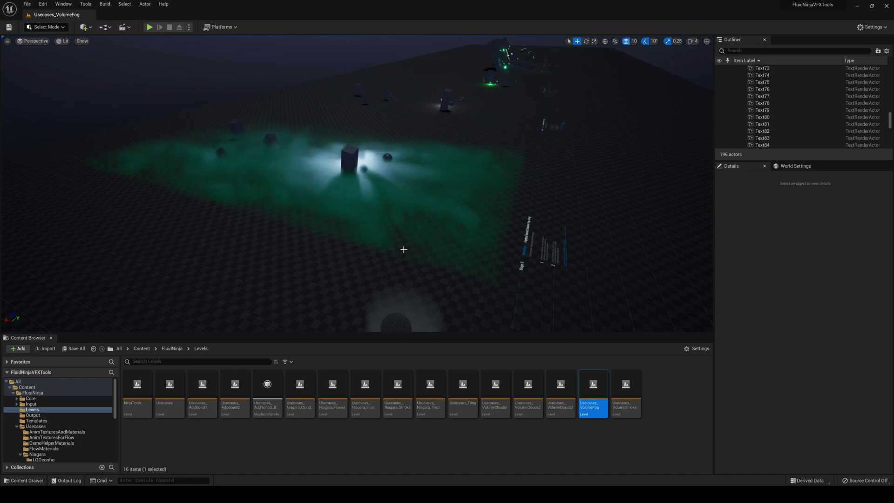
Switch to the Unreal Editor and examine the green volumetric fog around the light in the Usecases_VolumeFog level.
{"action": "right_click_drag", "start_coordinate": [401, 245], "coordinate": [397, 241]}
{"action": "key", "text": "w"}
{"action": "key", "text": "d"}
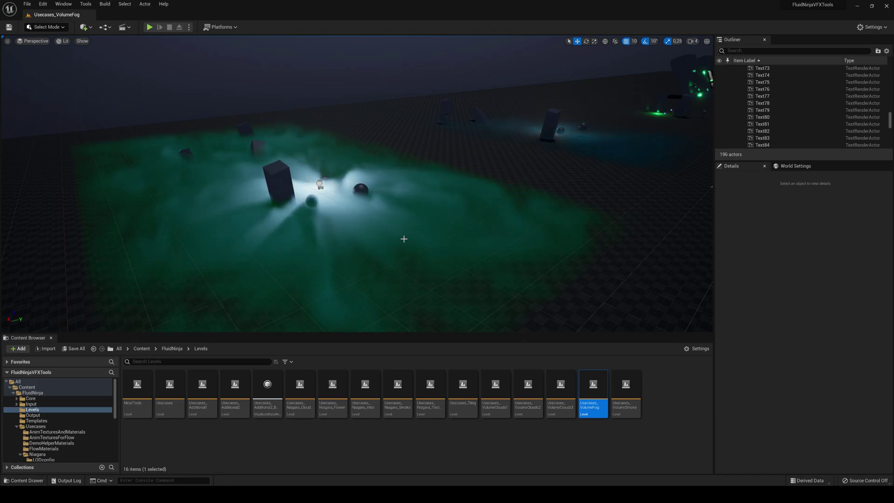
{"action": "key", "text": "d"}
{"action": "mouse_move", "coordinate": [413, 237]}
{"action": "right_mouse_down"}
{"action": "mouse_move", "coordinate": [348, 241]}
{"action": "mouse_move", "coordinate": [409, 236]}
{"action": "right_mouse_up"}
{"action": "key", "text": "w"}
{"action": "key", "text": "a"}
{"action": "left_click_drag", "start_coordinate": [410, 228], "coordinate": [417, 237]}
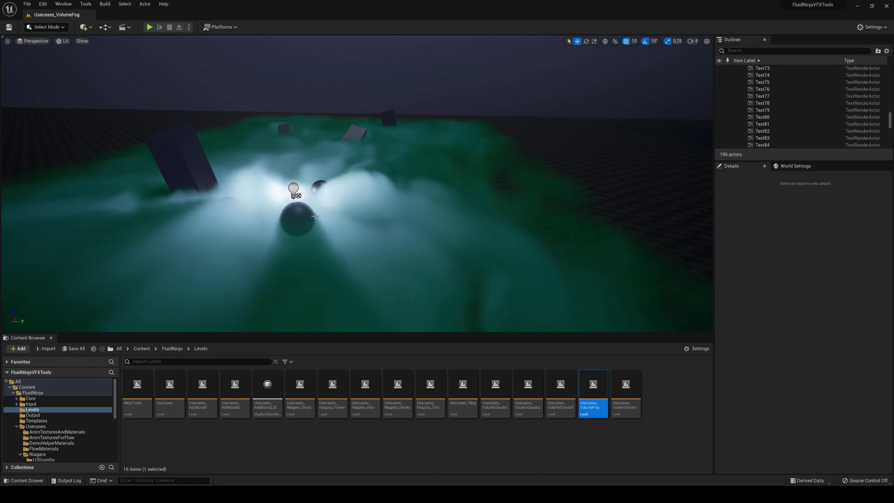
{"action": "left_click_drag", "start_coordinate": [372, 211], "coordinate": [118, 100]}
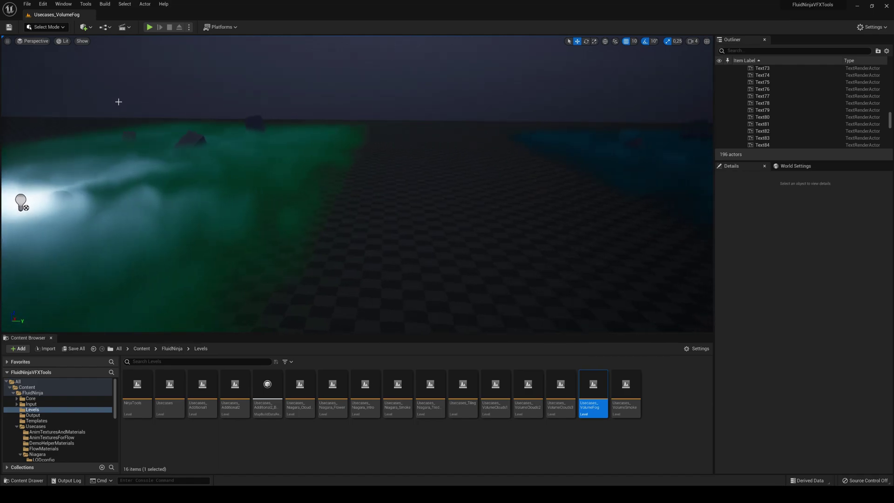
Add a cube beside the green fog and apply the MI_VolumeFog_WindMist material instance used by that fog volume.
{"action": "left_click", "coordinate": [83, 27]}
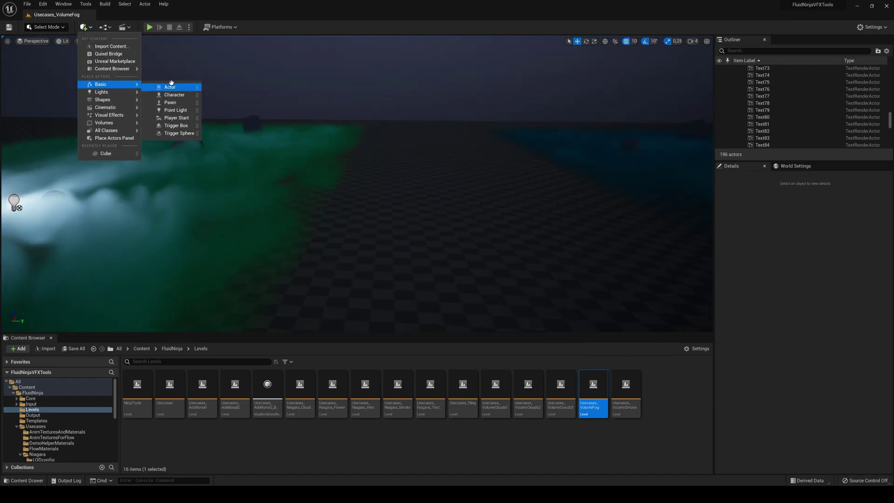
{"action": "left_click", "coordinate": [169, 103]}
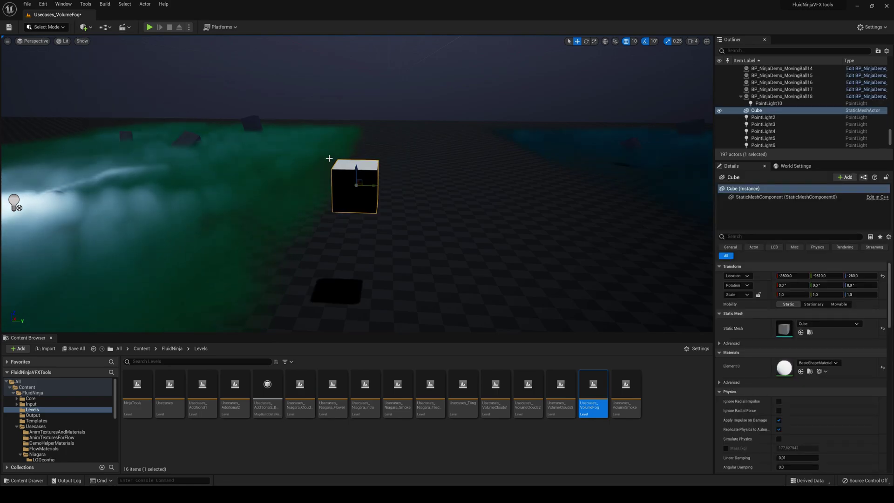
{"action": "left_click", "coordinate": [129, 202]}
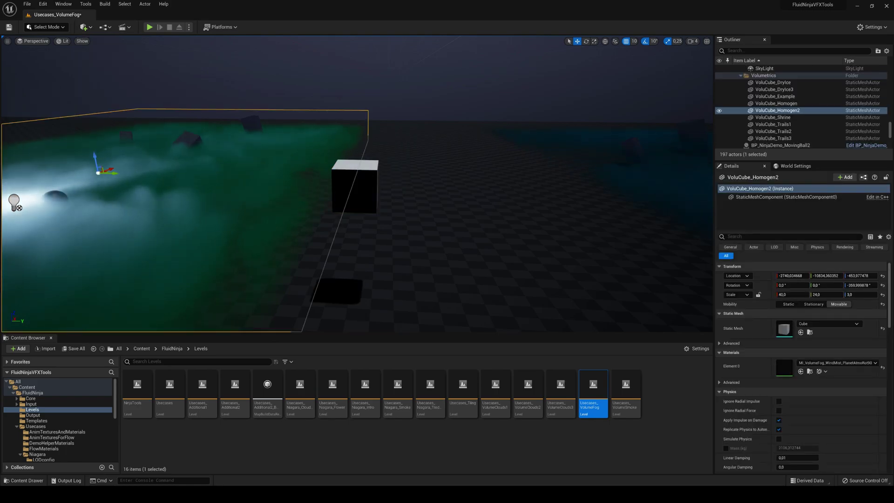
{"action": "left_click", "coordinate": [811, 371]}
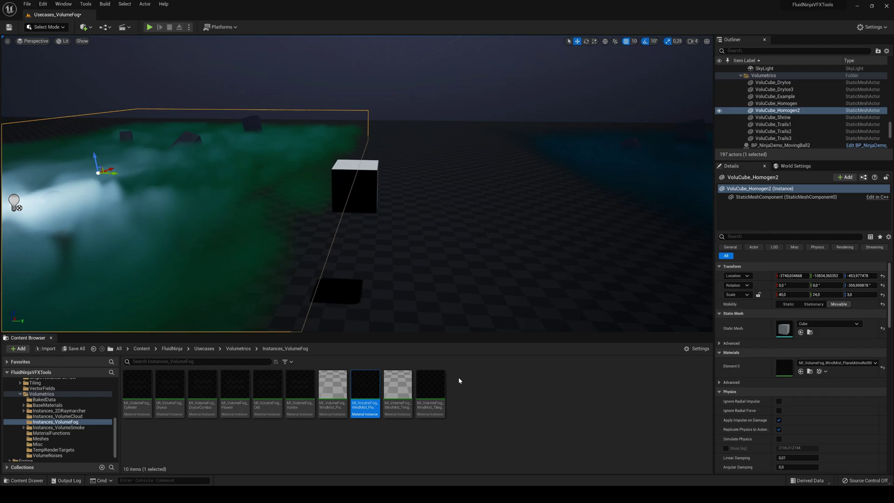
{"action": "left_click_drag", "start_coordinate": [365, 386], "coordinate": [361, 184]}
Scale the fog cube to about 9.5 in X and 6.75 in Y so it forms a wide fog area.
{"action": "right_click_drag", "start_coordinate": [340, 211], "coordinate": [480, 195]}
{"action": "left_click", "coordinate": [347, 226]}
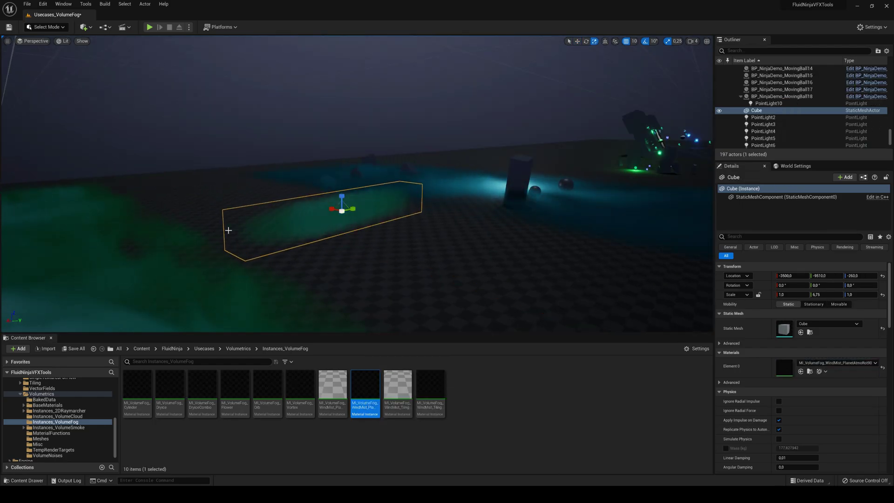
{"action": "left_click_drag", "start_coordinate": [342, 210], "coordinate": [414, 239]}
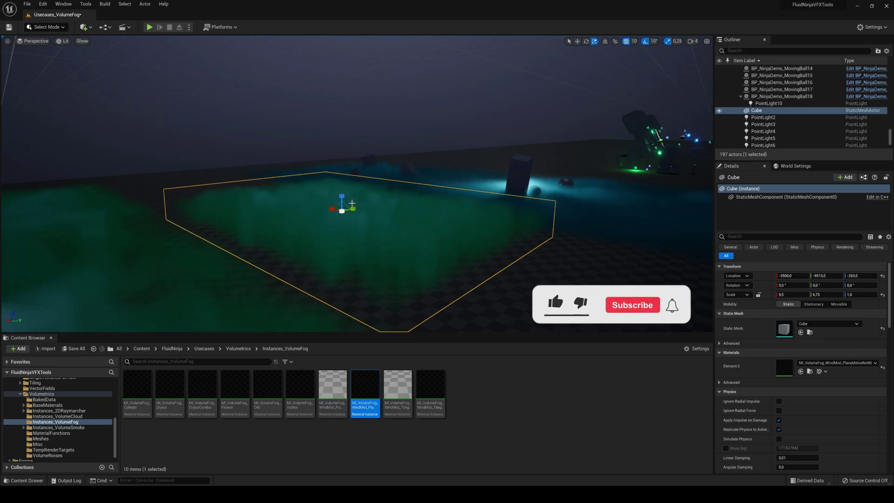
Delete the stretched test fog cube and return to the original green fog area.
{"action": "right_click_drag", "start_coordinate": [343, 186], "coordinate": [343, 187]}
{"action": "right_click_drag", "start_coordinate": [420, 208], "coordinate": [420, 208]}
{"action": "key", "text": "Delete"}
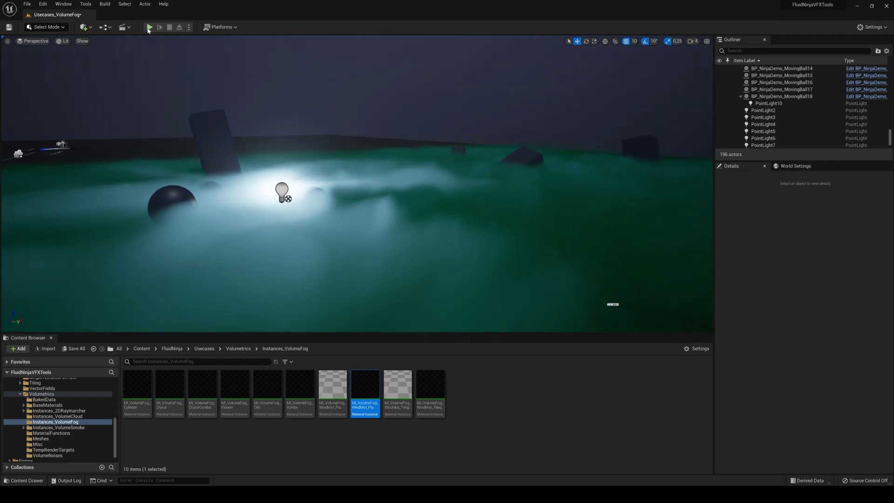
Play the level and fly through the green fog to examine how it reacts to the moving balls and light.
{"action": "key", "text": "alt+p"}
{"action": "key", "text": "w"}
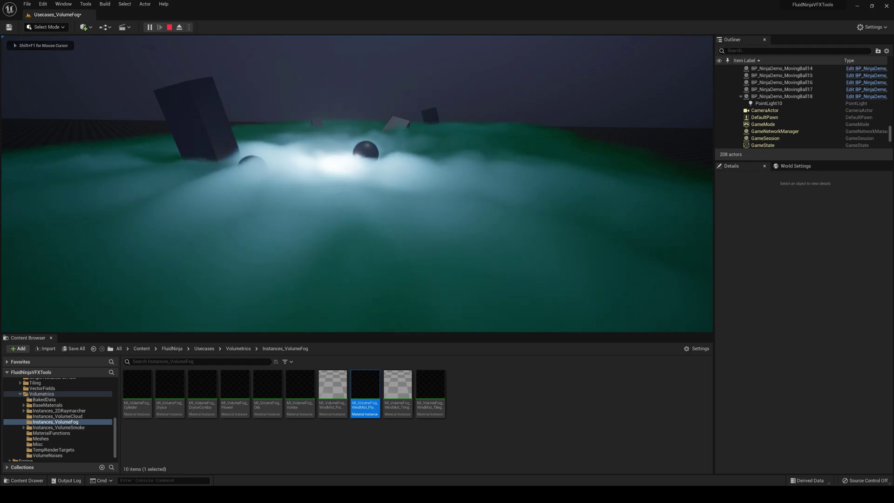
{"action": "key", "text": "d"}
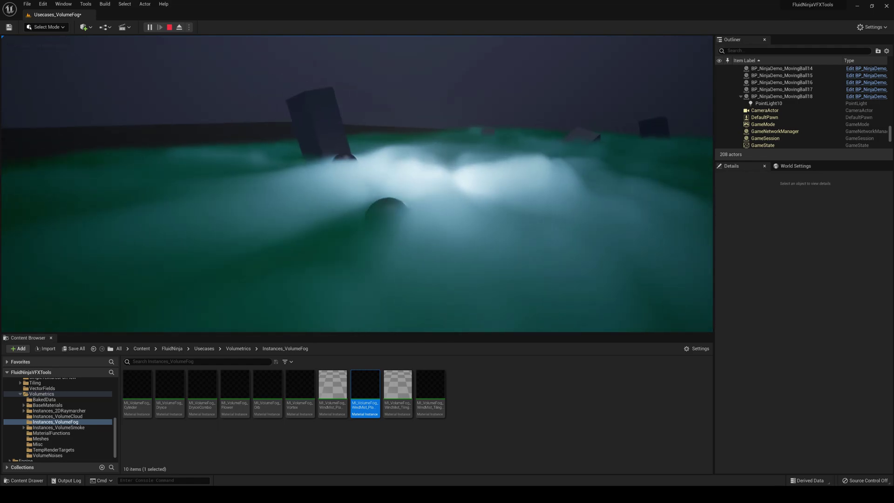
{"action": "key", "text": "w"}
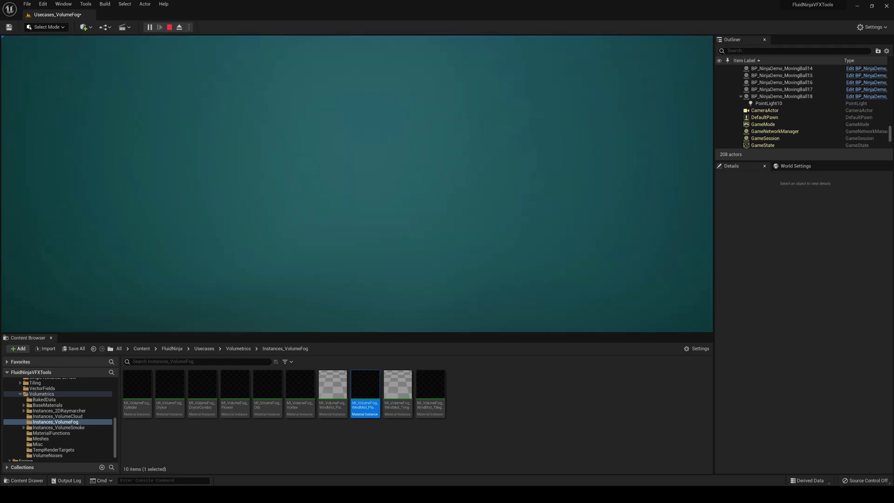
{"action": "key", "text": "s"}
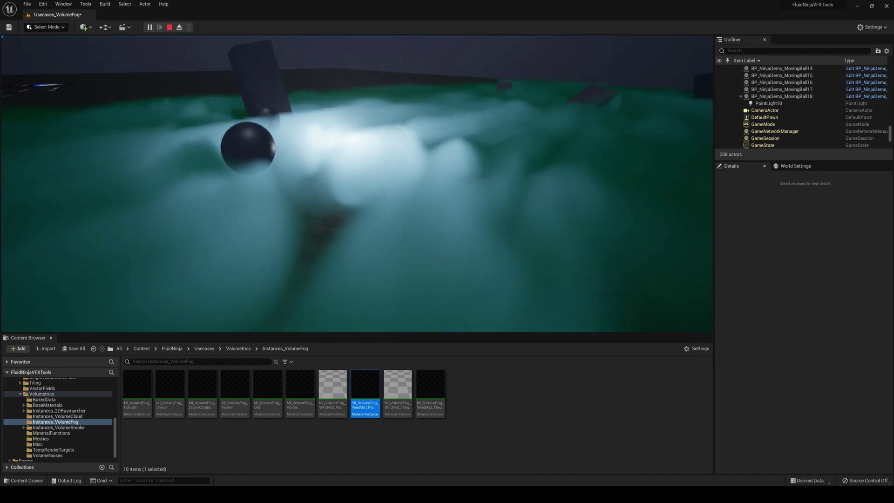
{"action": "key", "text": "s"}
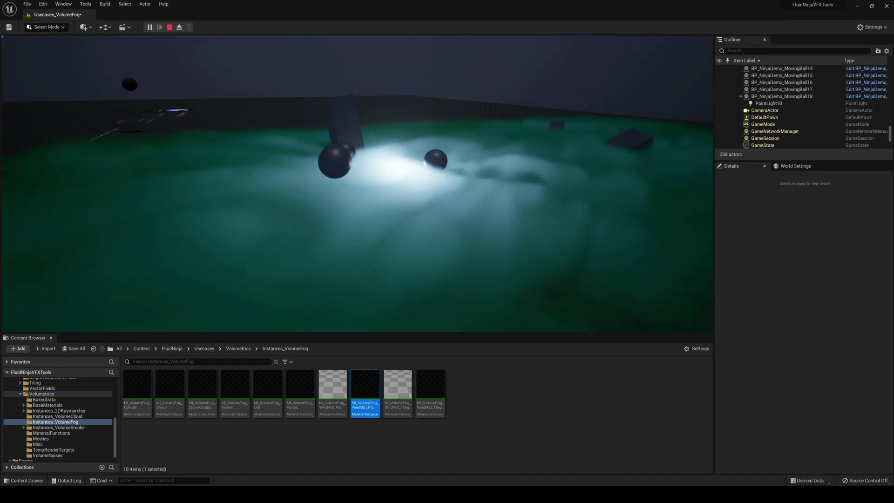
{"action": "key", "text": "w"}
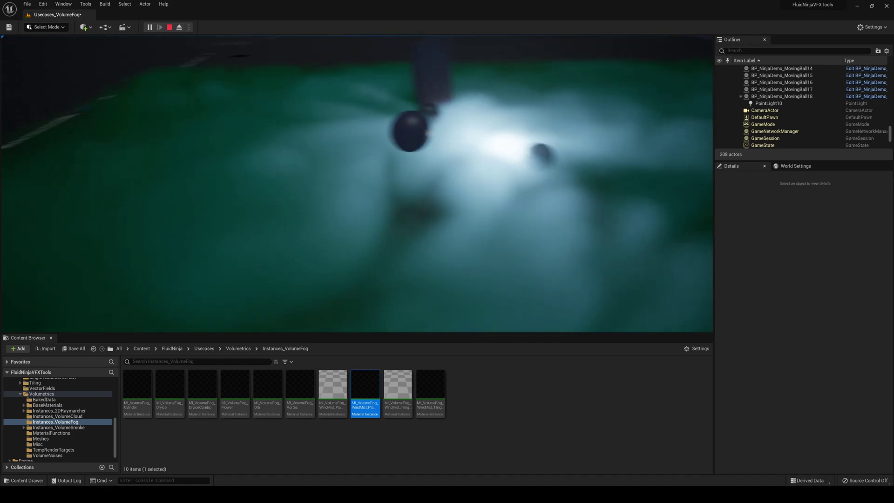
{"action": "key", "text": "s"}
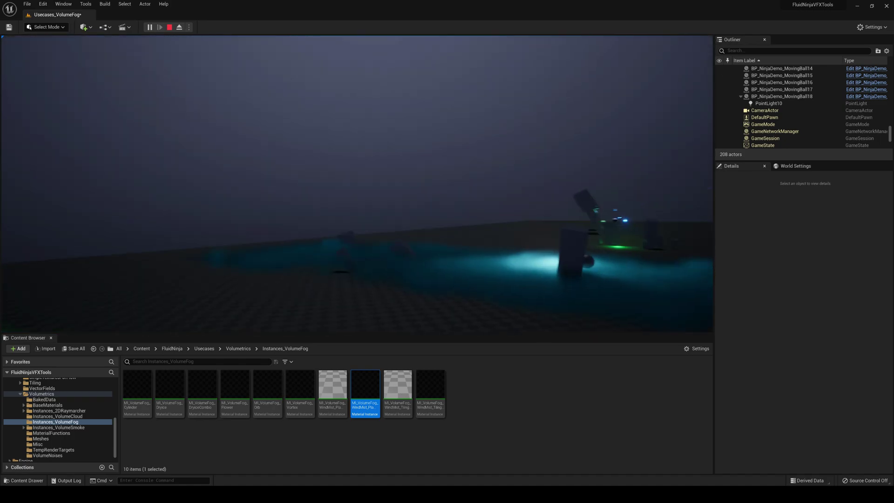
Fly past the blue fog, the glowing green pool and the smoke shrines, and stop the play session.
{"action": "key", "text": "w"}
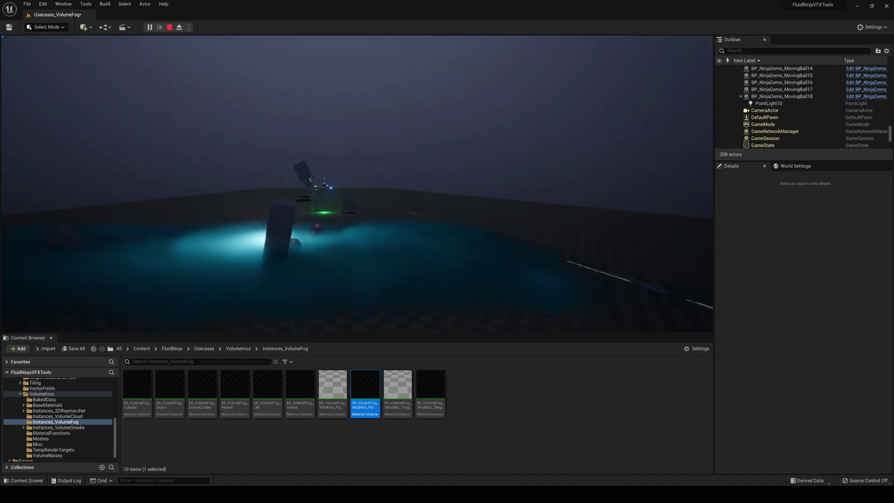
{"action": "key", "text": "s"}
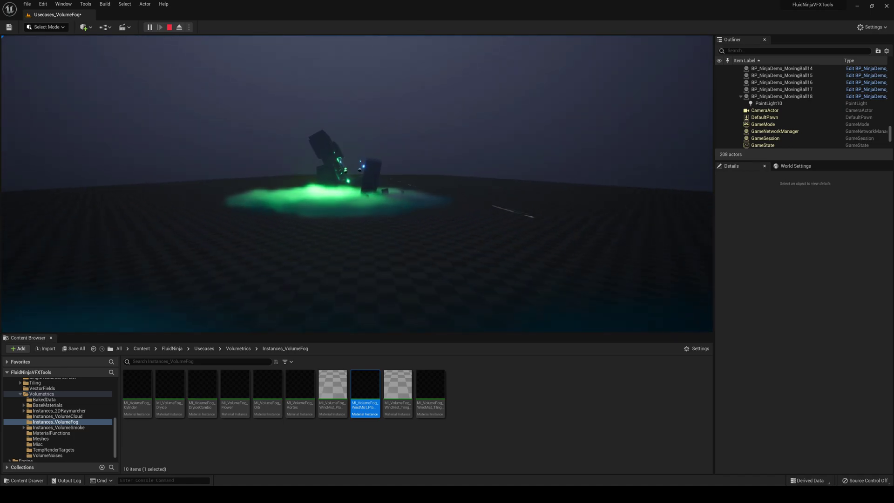
{"action": "key", "text": "w"}
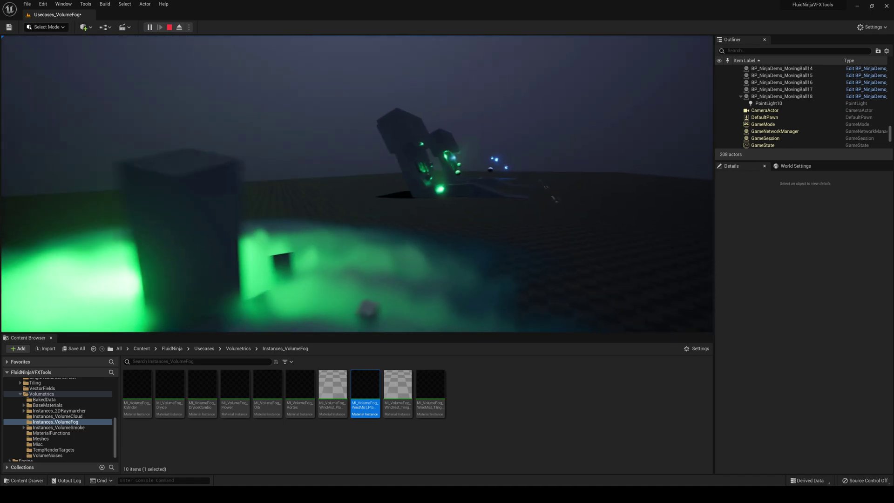
{"action": "key", "text": "w"}
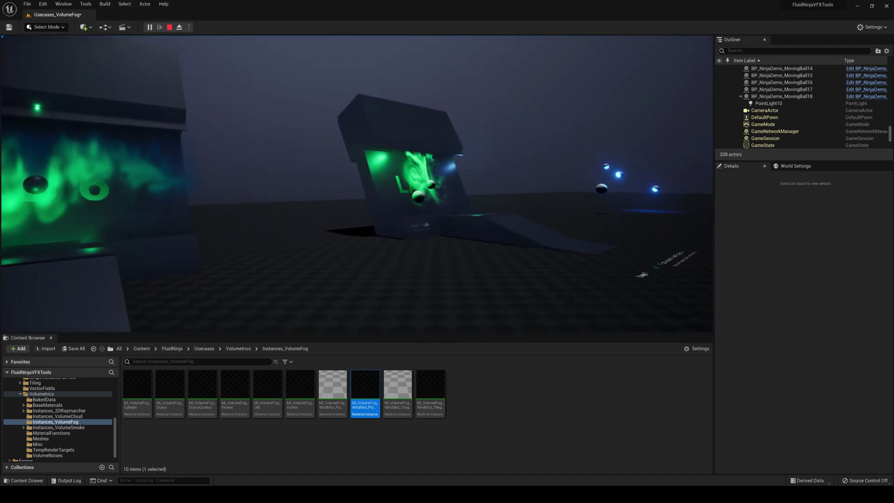
{"action": "key", "text": "Escape"}
Open the Usecases_Niagara_Smoke level from the FluidNinja Levels folder.
{"action": "left_click", "coordinate": [171, 349]}
{"action": "double_click", "coordinate": [203, 386]}
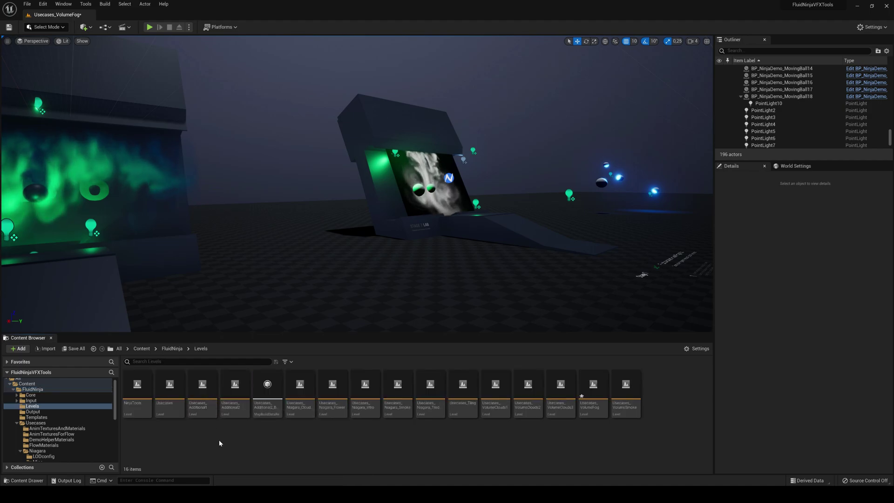
{"action": "double_click", "coordinate": [400, 391]}
{"action": "left_click", "coordinate": [507, 325]}
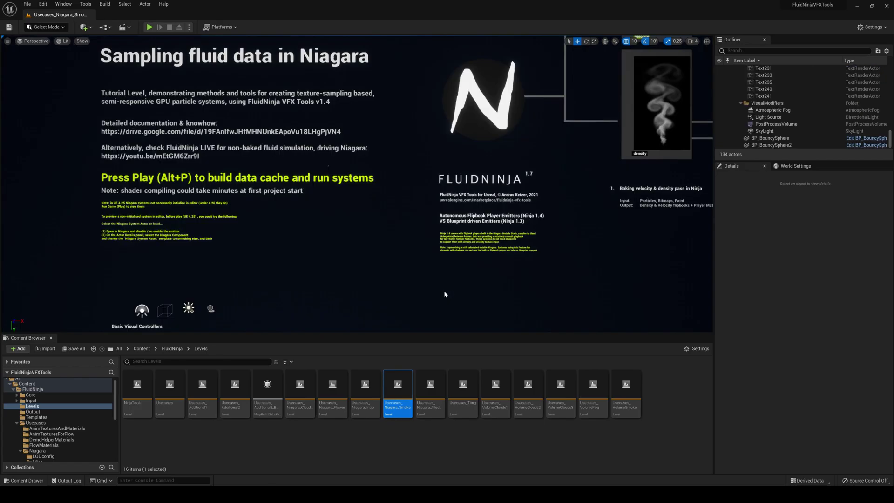
Play the Niagara smoke level, fly to the shaded smoke trail to examine it, and stop playing.
{"action": "left_click", "coordinate": [199, 72]}
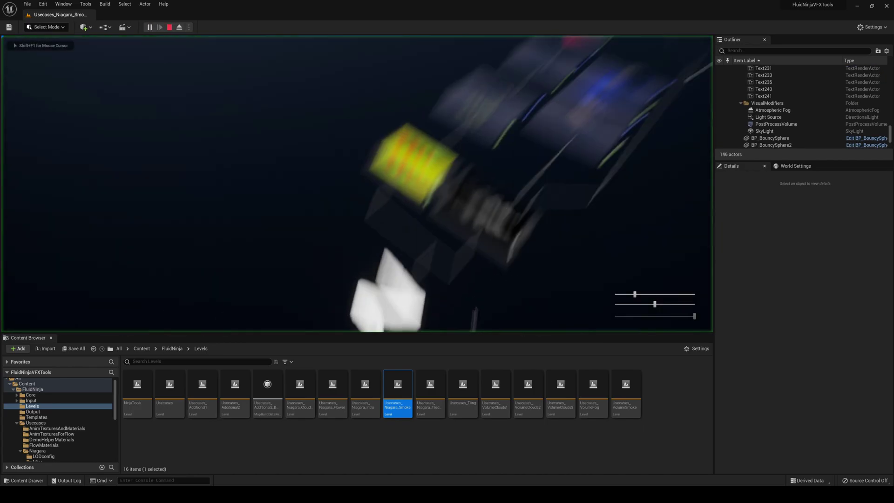
{"action": "key", "text": "w"}
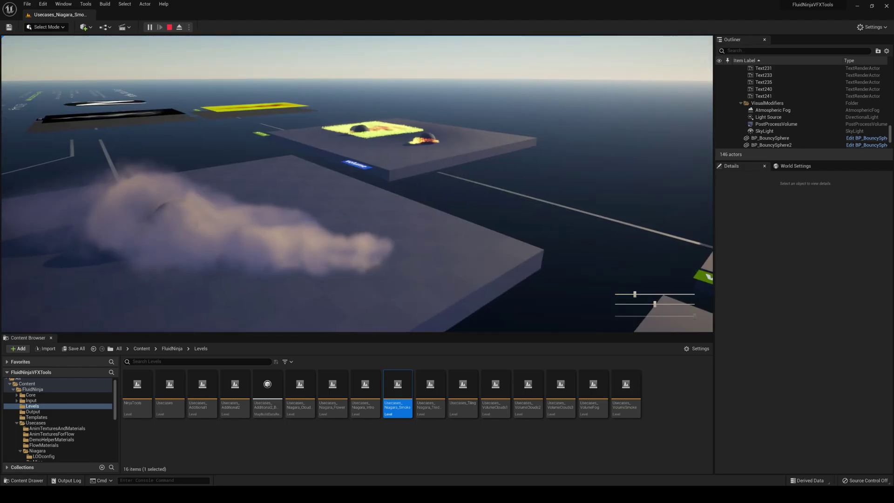
{"action": "key", "text": "Escape"}
Select the shaded smoke trail actor and locate its Niagara system asset in the project's Systems folder.
{"action": "right_click_drag", "start_coordinate": [349, 166], "coordinate": [300, 171]}
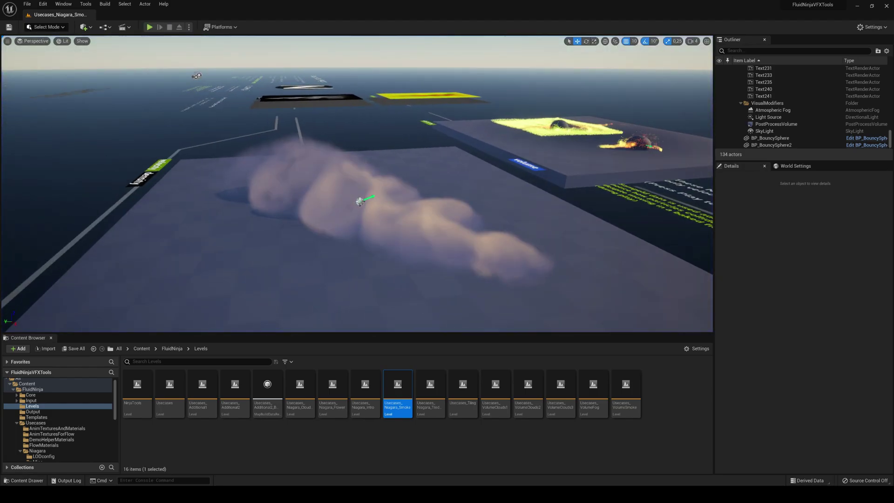
{"action": "left_click", "coordinate": [360, 201]}
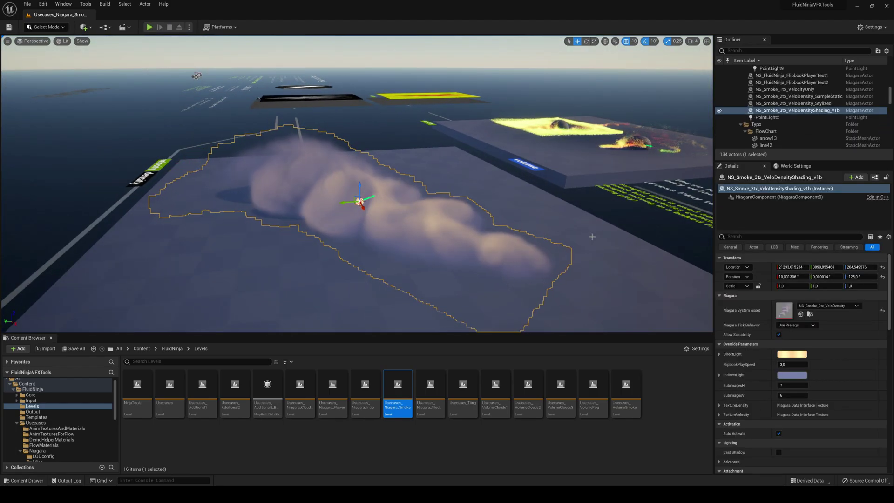
{"action": "key", "text": "ctrl+b"}
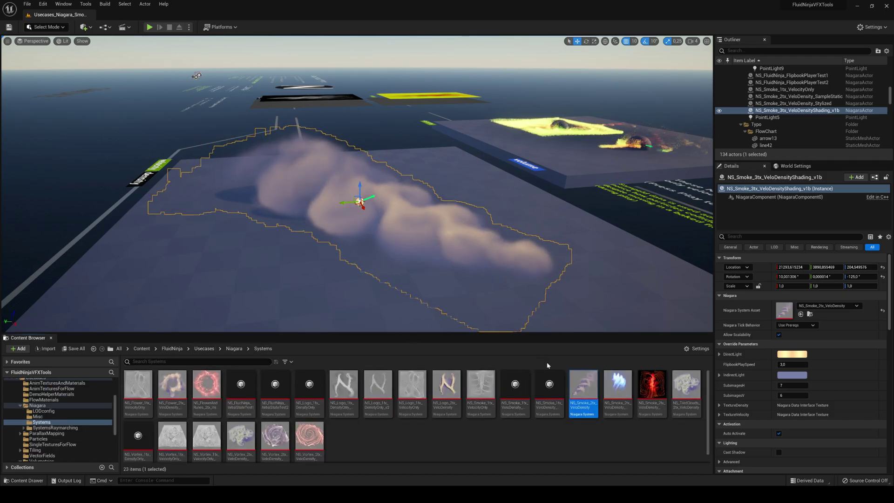
Place the NS_Smoke_2tx_VeloDensity_Stylized Niagara system in the empty space beside the demo platforms and view the effect.
{"action": "right_click_drag", "start_coordinate": [357, 184], "coordinate": [195, 191]}
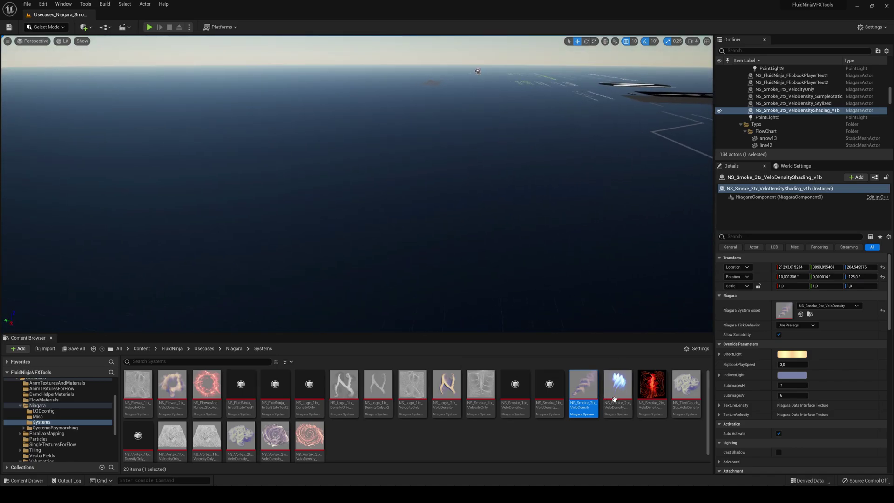
{"action": "left_click_drag", "start_coordinate": [651, 390], "coordinate": [391, 230]}
{"action": "right_click_drag", "start_coordinate": [392, 231], "coordinate": [410, 195]}
{"action": "key", "text": "s"}
{"action": "right_click_drag", "start_coordinate": [408, 244], "coordinate": [404, 242]}
{"action": "key", "text": "w"}
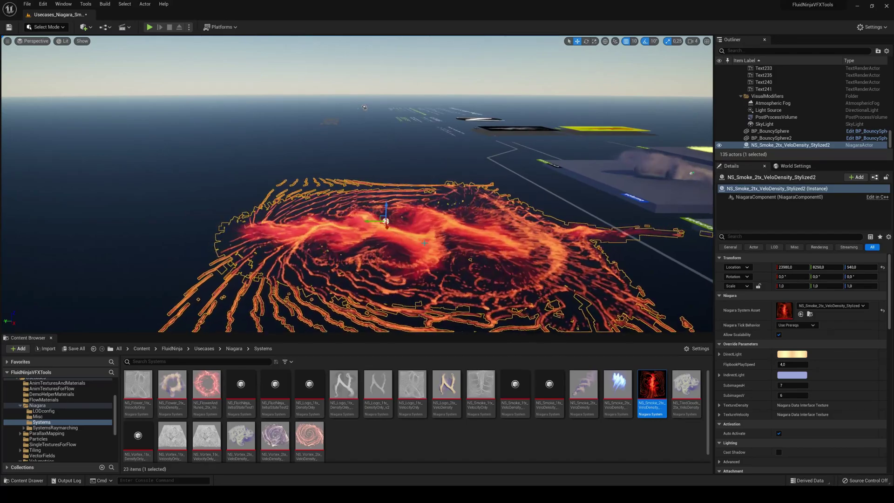
Delete the NS_Smoke_2tx_VeloDensity_Stylized actor placed in the empty space and return the view to the demo platforms.
{"action": "key", "text": "Delete"}
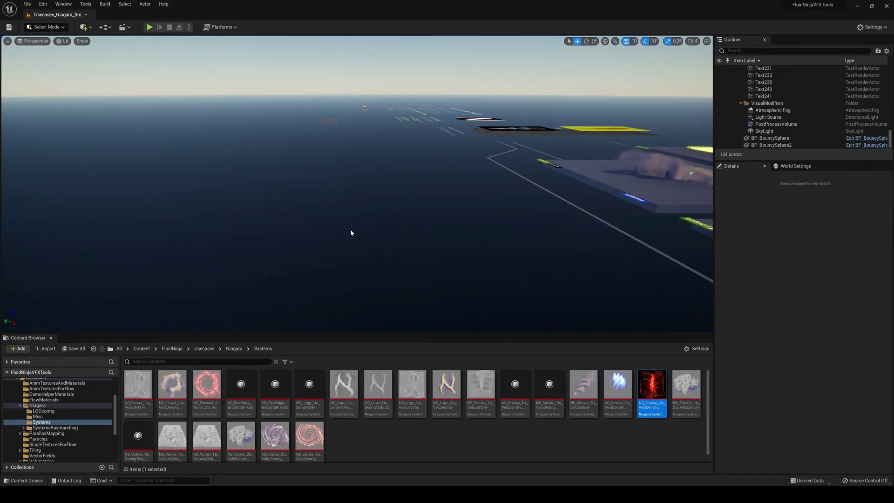
{"action": "right_click_drag", "start_coordinate": [356, 184], "coordinate": [191, 170]}
{"action": "key", "text": "s"}
{"action": "key", "text": "d"}
Play the Niagara smoke level, fly past the shaded smoke trail and glowing sphere platforms to examine them, and stop playing.
{"action": "left_click", "coordinate": [149, 27]}
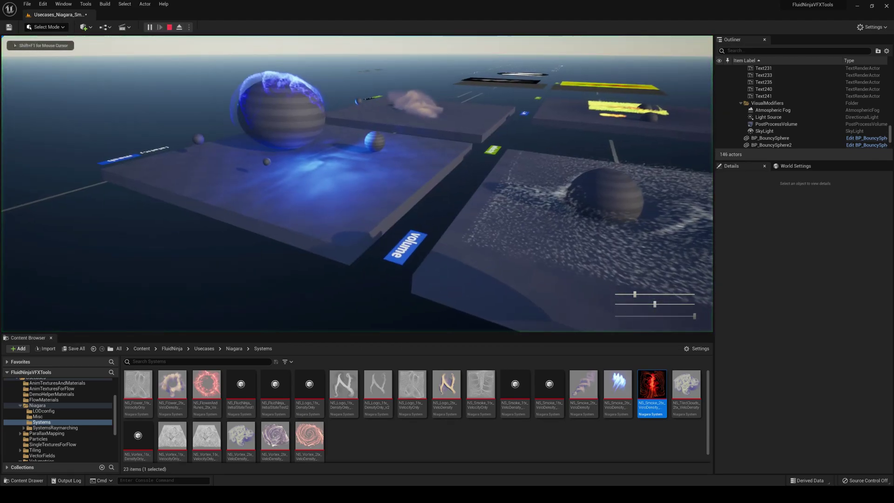
{"action": "key", "text": "w"}
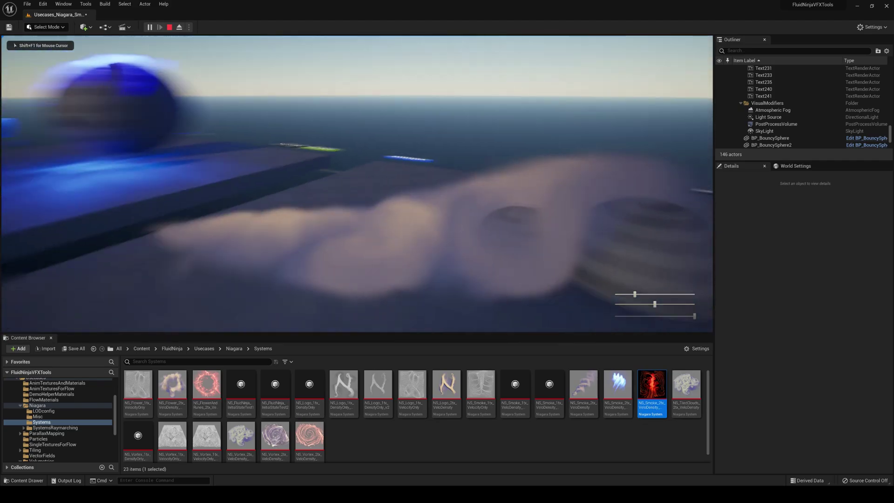
{"action": "key", "text": "a"}
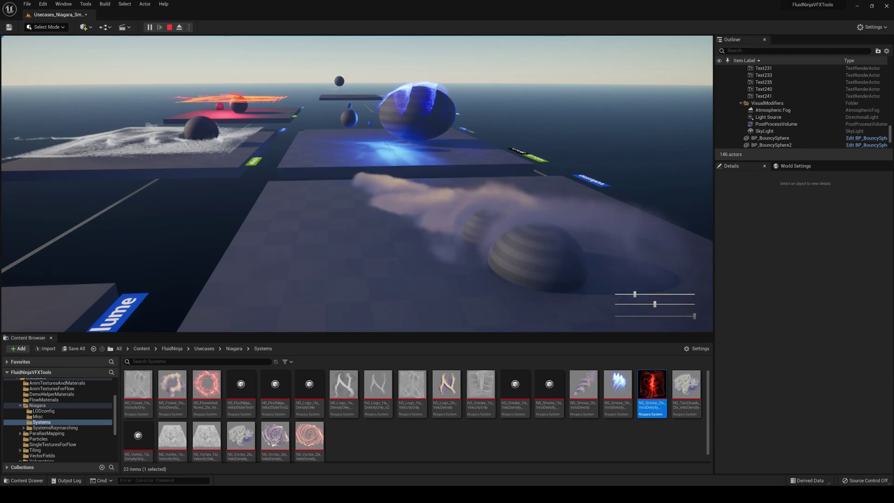
{"action": "key", "text": "Escape"}
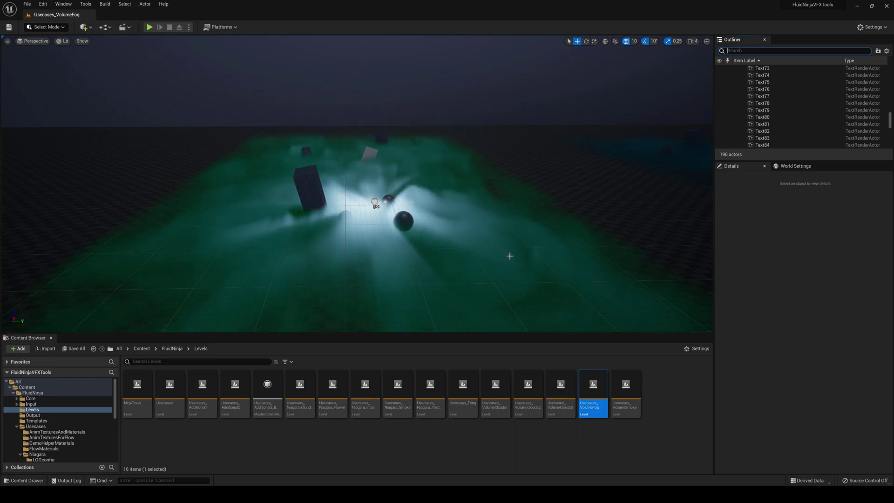
Find and select the ExponentialHeightFog actor by searching the level's actors for "heig", and filter its properties by "fog".
{"action": "type", "text": "ig"}
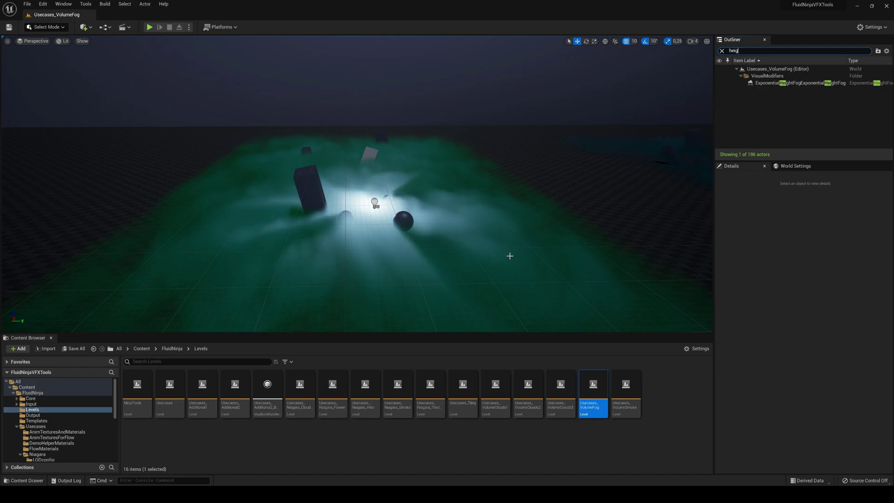
{"action": "left_click", "coordinate": [768, 84]}
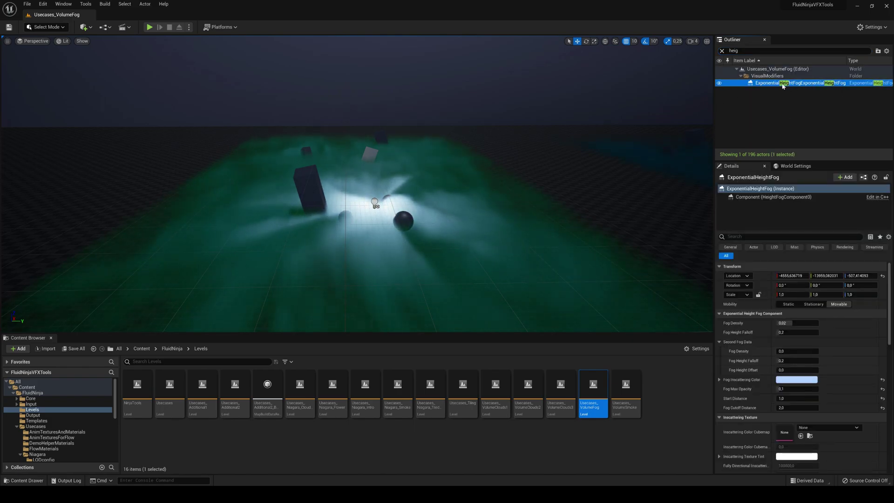
{"action": "left_click", "coordinate": [736, 237]}
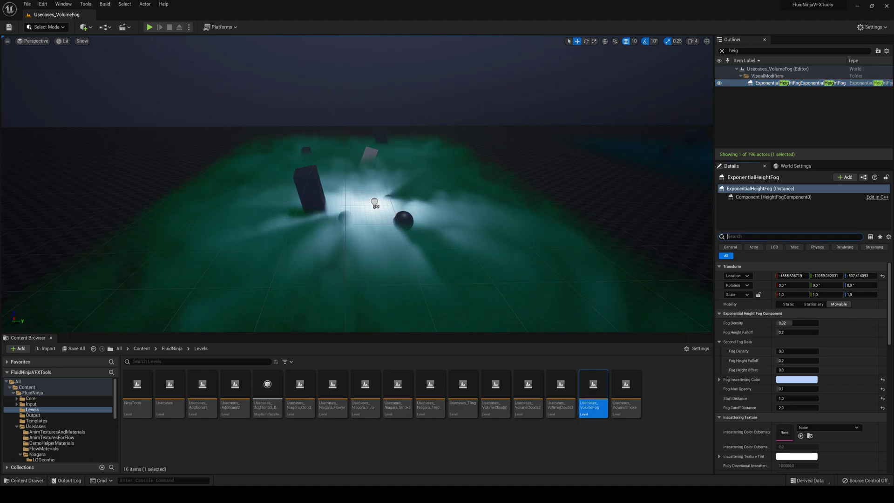
{"action": "type", "text": "fog"}
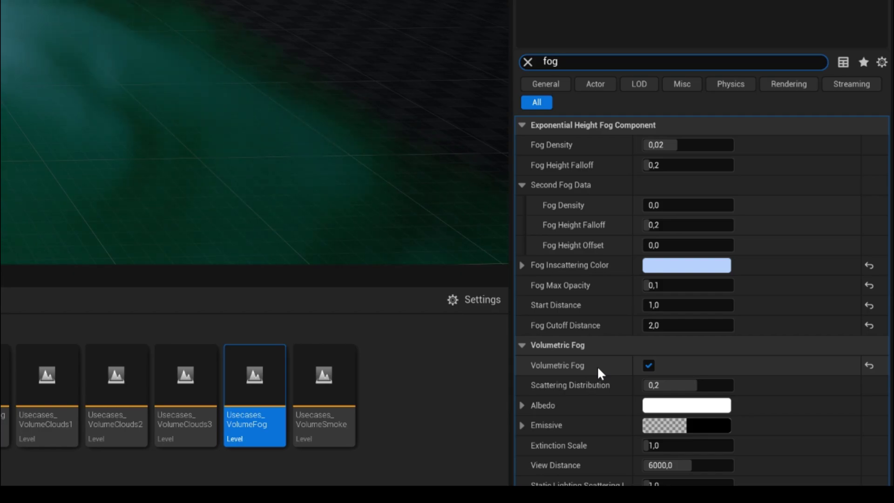
Turn Volumetric Fog off and back on for the height fog actor to compare the scene with and without it.
{"action": "left_click", "coordinate": [649, 364]}
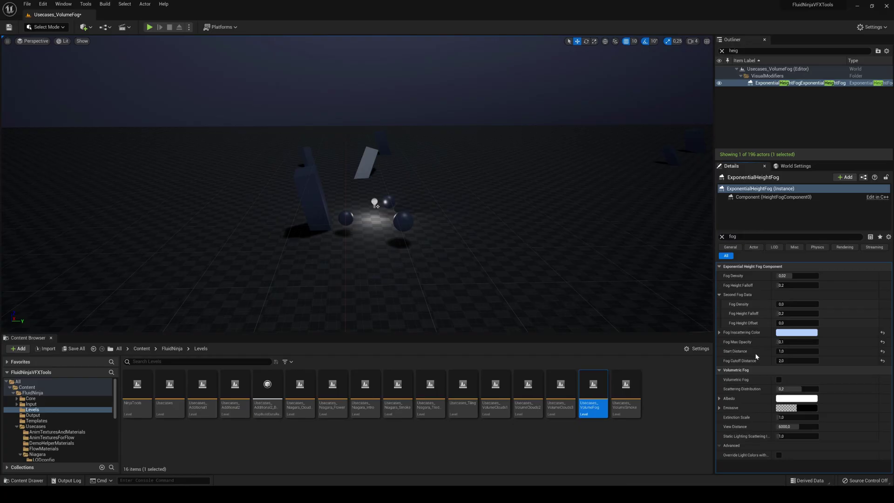
{"action": "right_click_drag", "start_coordinate": [465, 282], "coordinate": [447, 275]}
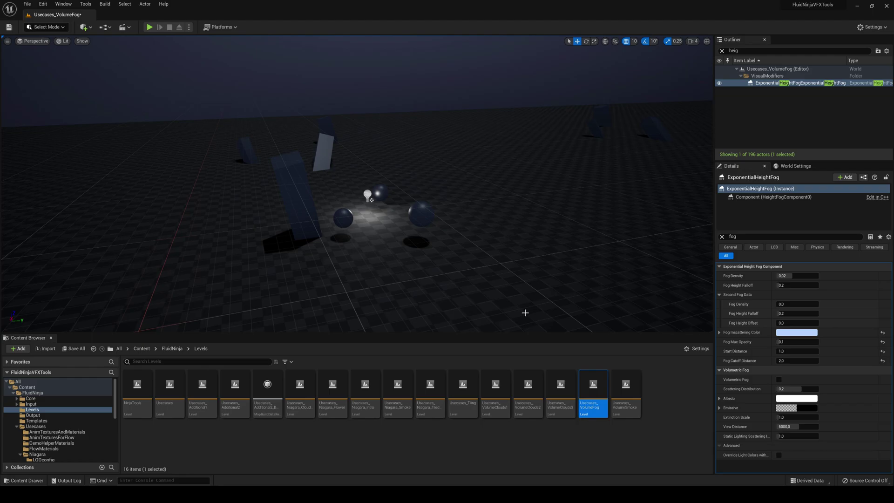
{"action": "left_click", "coordinate": [777, 379]}
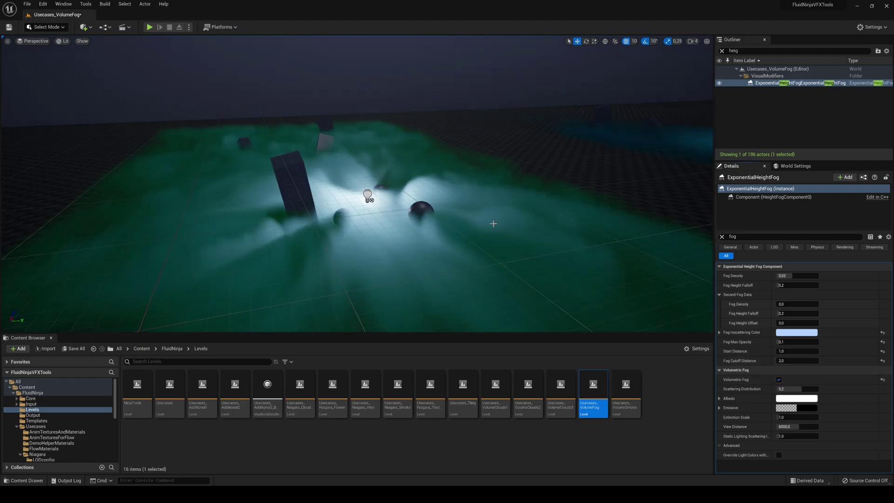
{"action": "key", "text": "s"}
{"action": "right_click_drag", "start_coordinate": [493, 221], "coordinate": [475, 181]}
{"action": "right_click_drag", "start_coordinate": [475, 270], "coordinate": [466, 226]}
Fly around the demo platforms in the running Niagara cloud level to examine the effects, and stop playing.
{"action": "key", "text": "d"}
{"action": "key", "text": "a"}
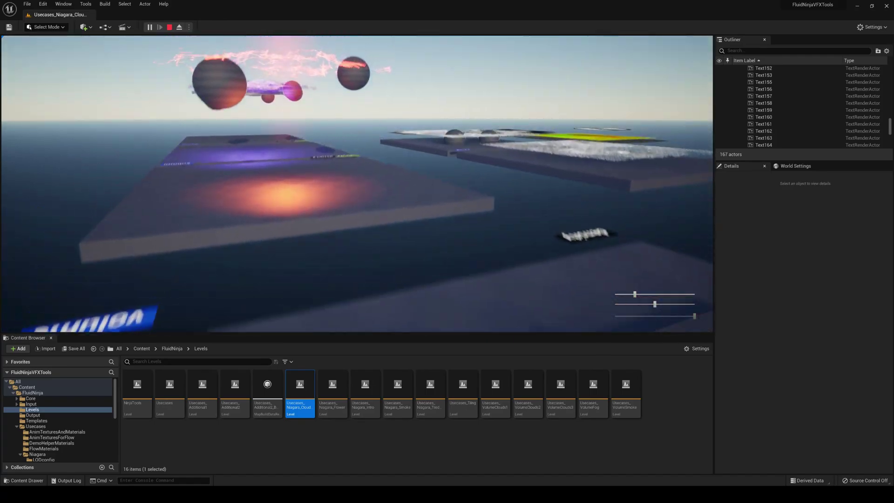
{"action": "key", "text": "Escape"}
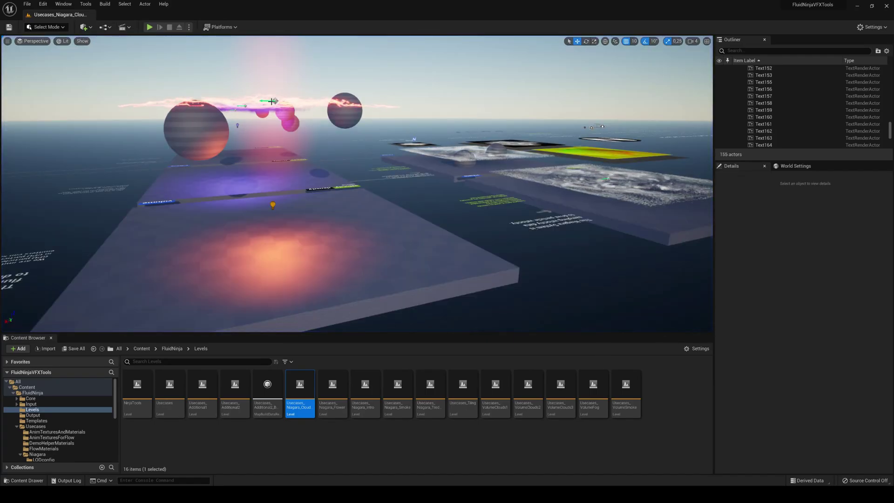